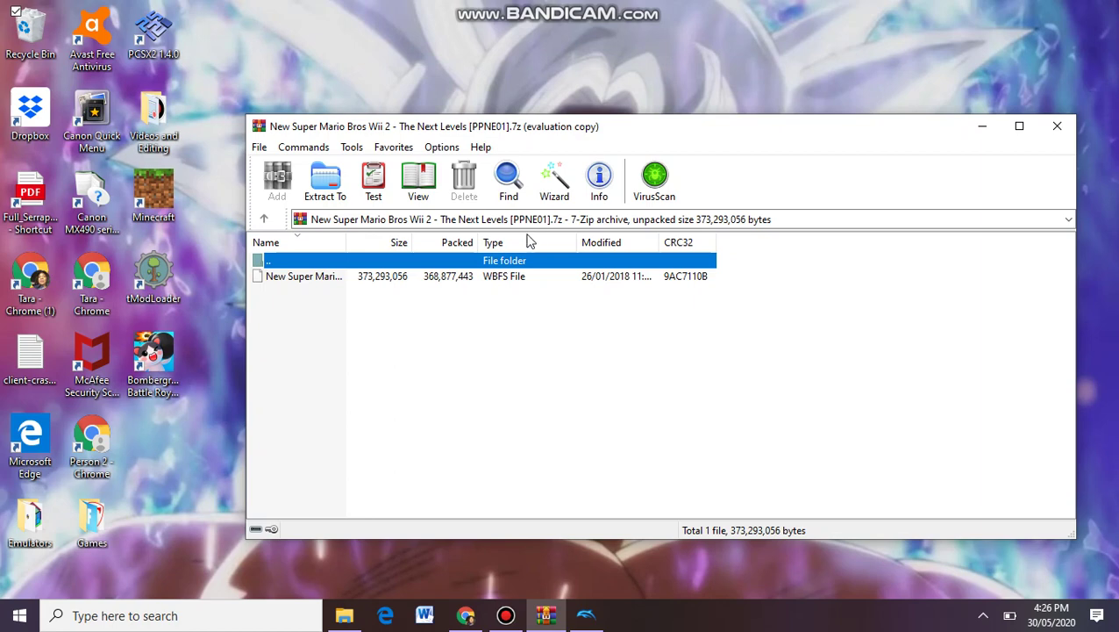
Extract the New Super Mario Bros Wii 2 - The Next Levels WBFS file from the 7z archive to the desktop and close the archive
{"action": "double_click", "coordinate": [354, 261]}
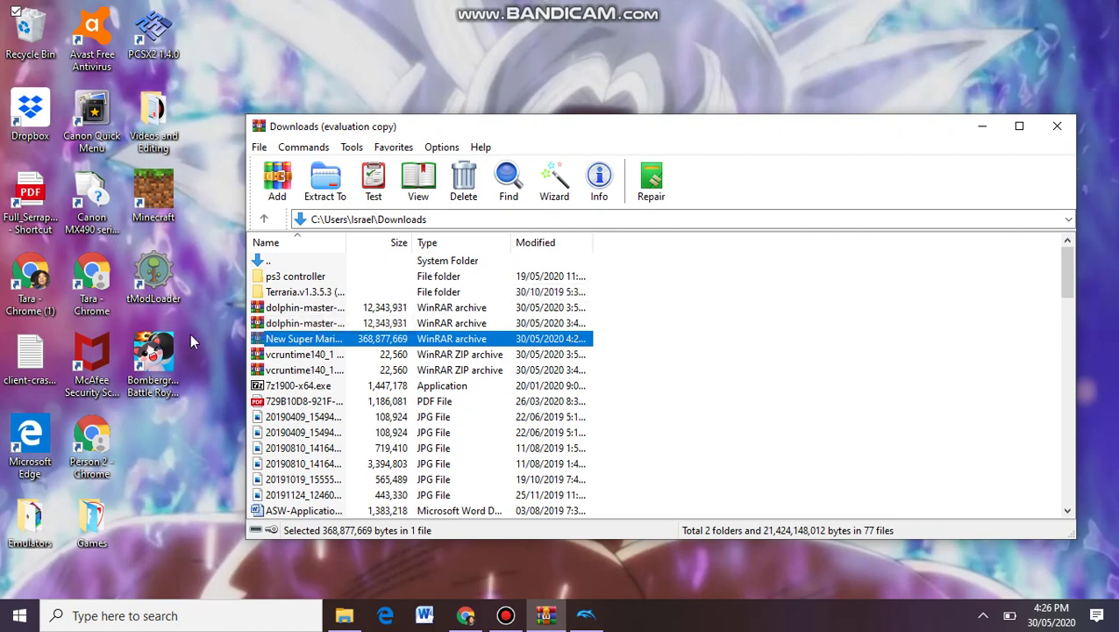
{"action": "double_click", "coordinate": [370, 340]}
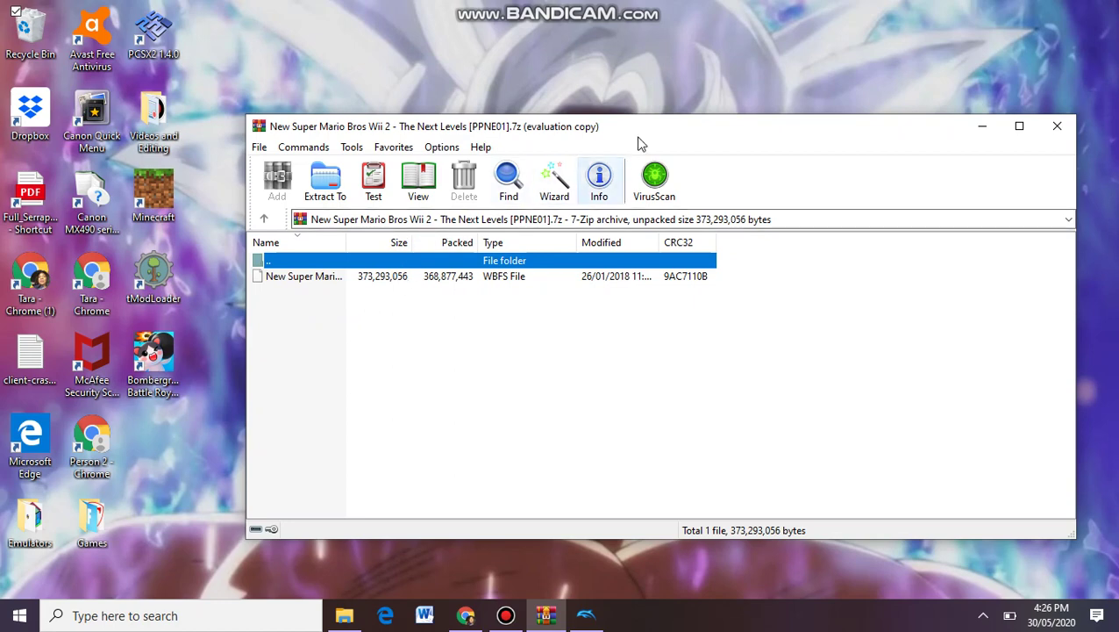
{"action": "left_click_drag", "start_coordinate": [675, 125], "coordinate": [878, 51]}
{"action": "left_click_drag", "start_coordinate": [608, 200], "coordinate": [247, 323]}
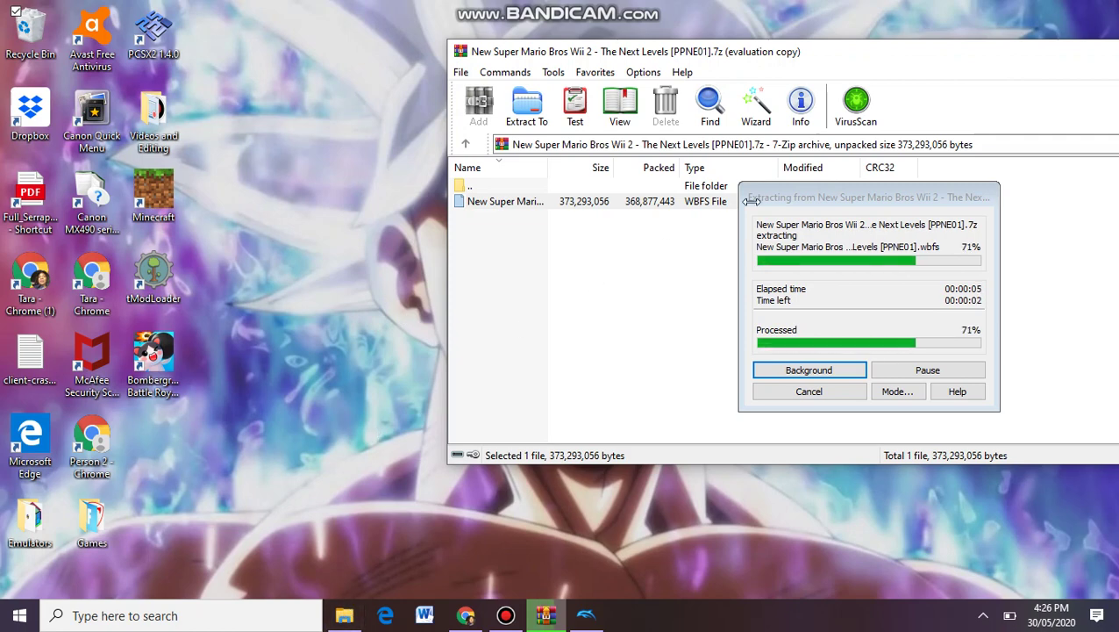
{"action": "left_click_drag", "start_coordinate": [878, 41], "coordinate": [721, 93]}
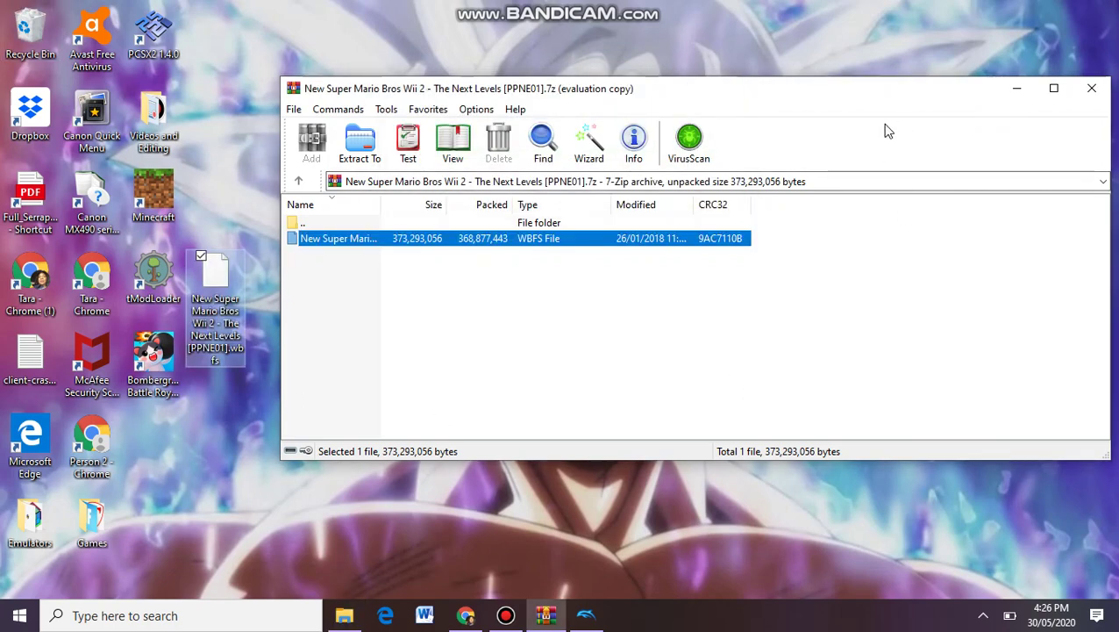
{"action": "left_click", "coordinate": [1091, 88]}
Move the extracted WBFS file from the desktop into the WII Games folder inside Dolphin-x64
{"action": "left_click", "coordinate": [344, 615]}
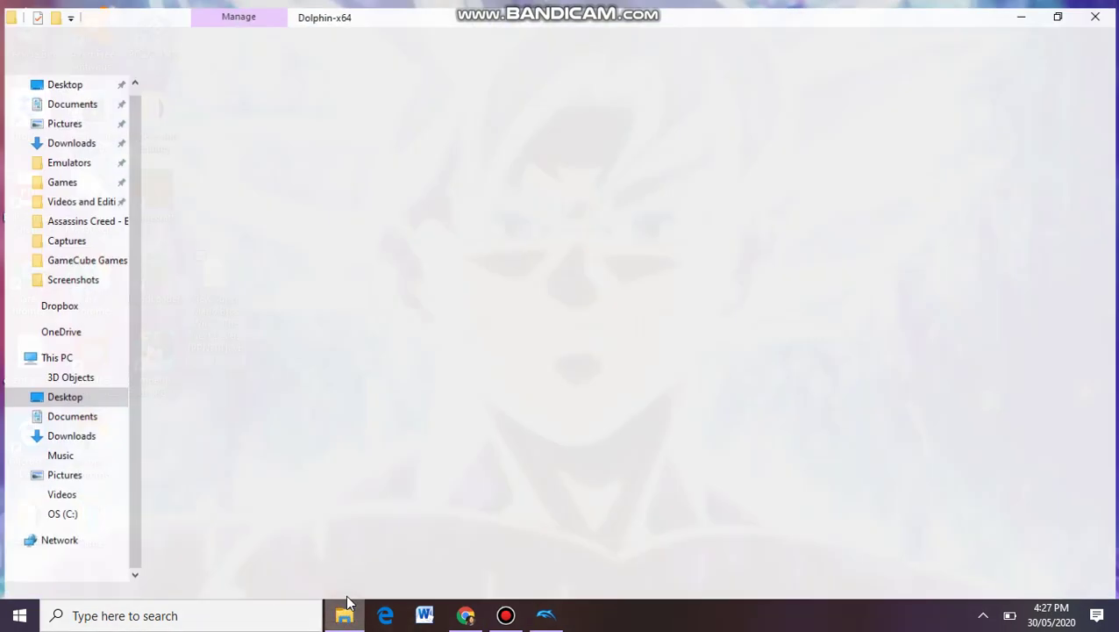
{"action": "left_click", "coordinate": [1065, 8]}
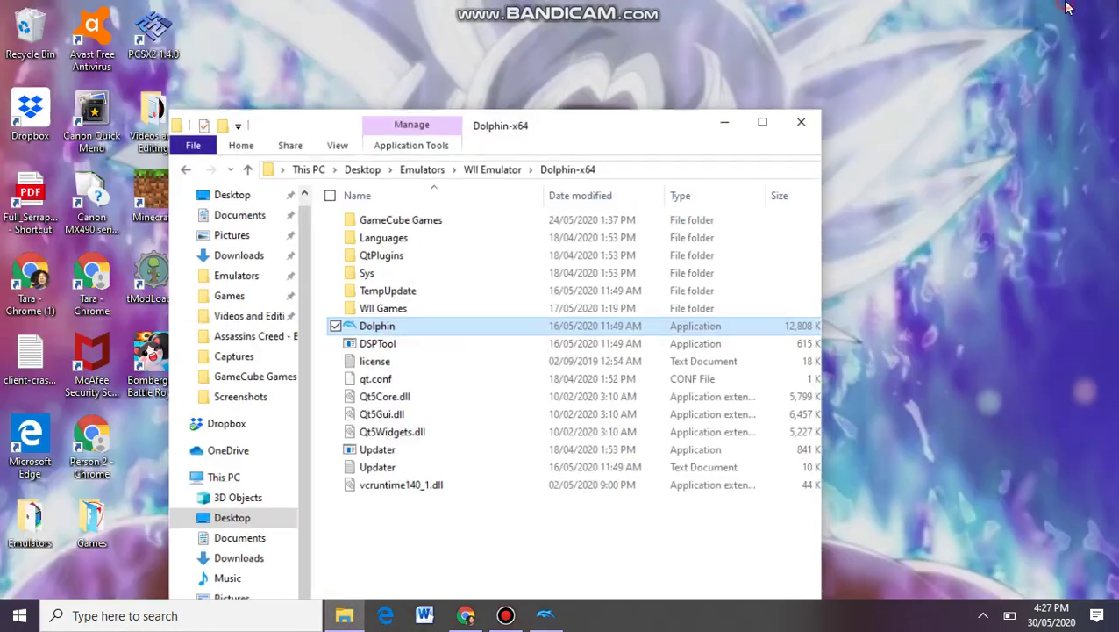
{"action": "left_click_drag", "start_coordinate": [633, 143], "coordinate": [837, 29]}
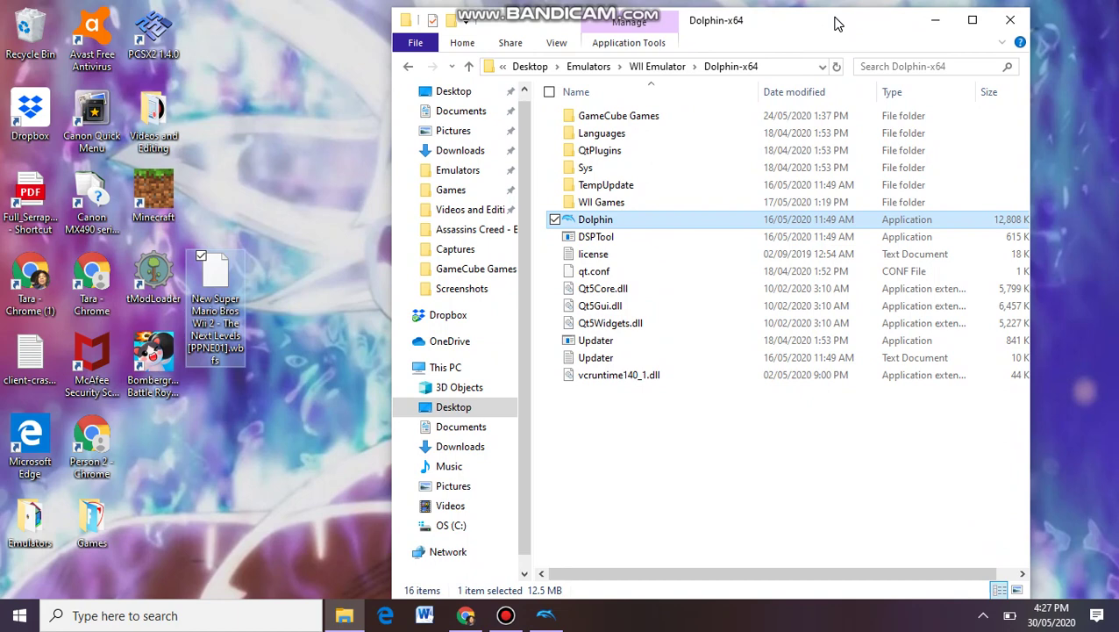
{"action": "left_click_drag", "start_coordinate": [211, 283], "coordinate": [638, 201]}
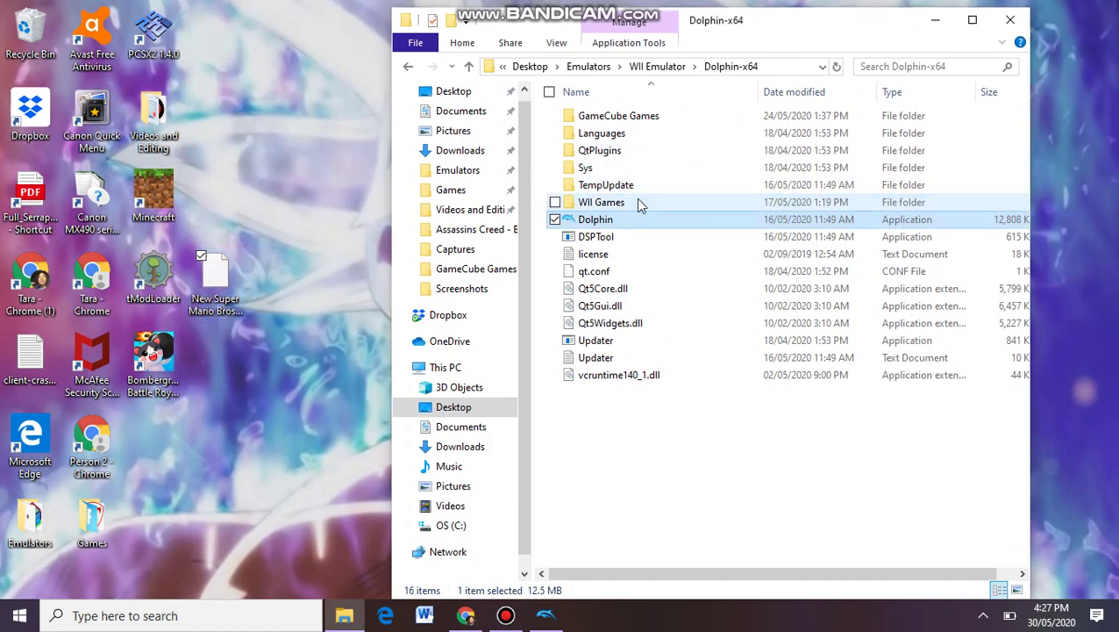
{"action": "left_click", "coordinate": [935, 20]}
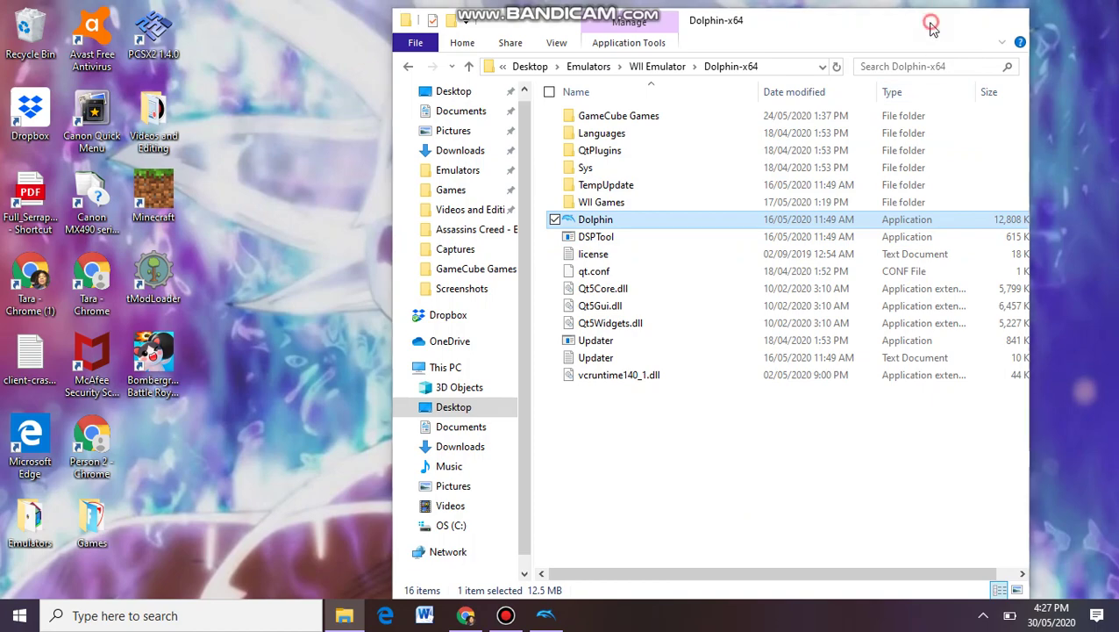
Switch to Dolphin and open the game folder paths in its configuration
{"action": "left_click", "coordinate": [549, 617]}
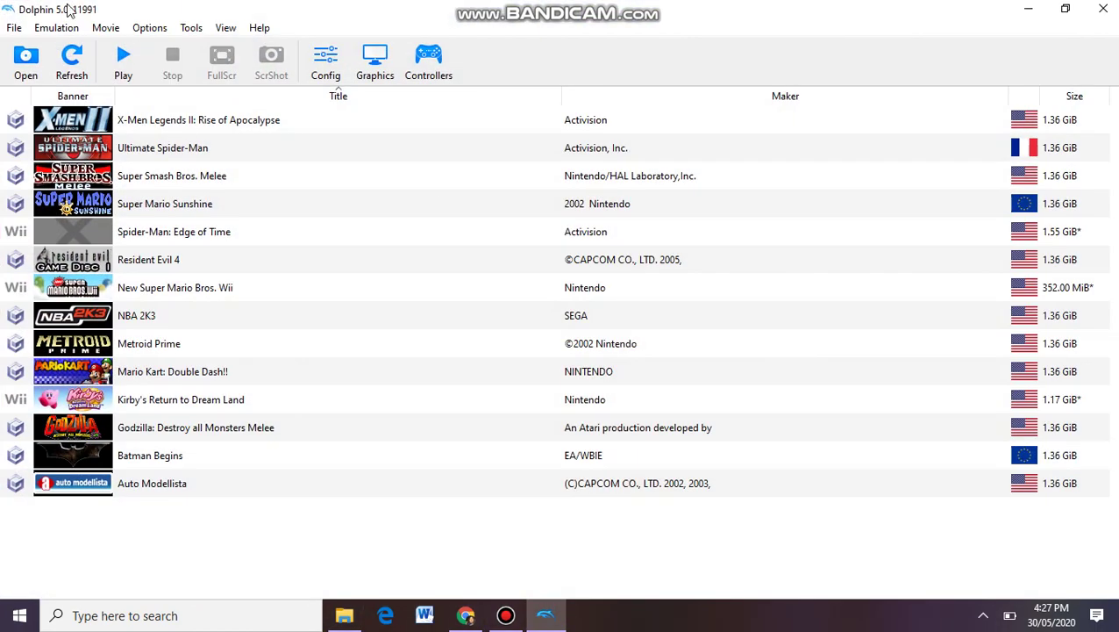
{"action": "left_click", "coordinate": [326, 63]}
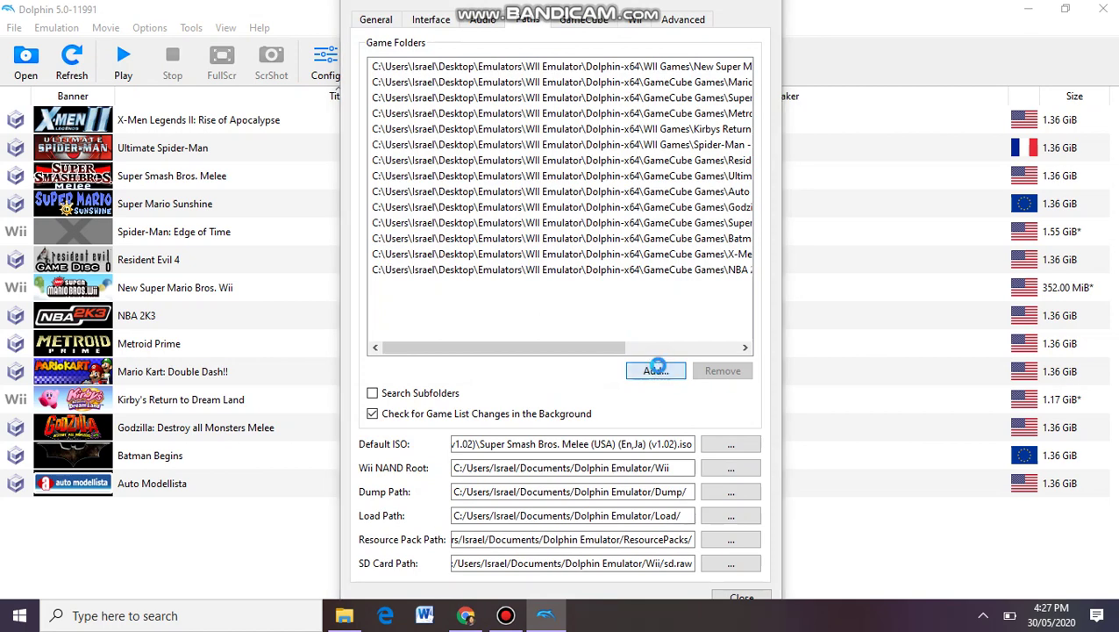
{"action": "left_click", "coordinate": [656, 371]}
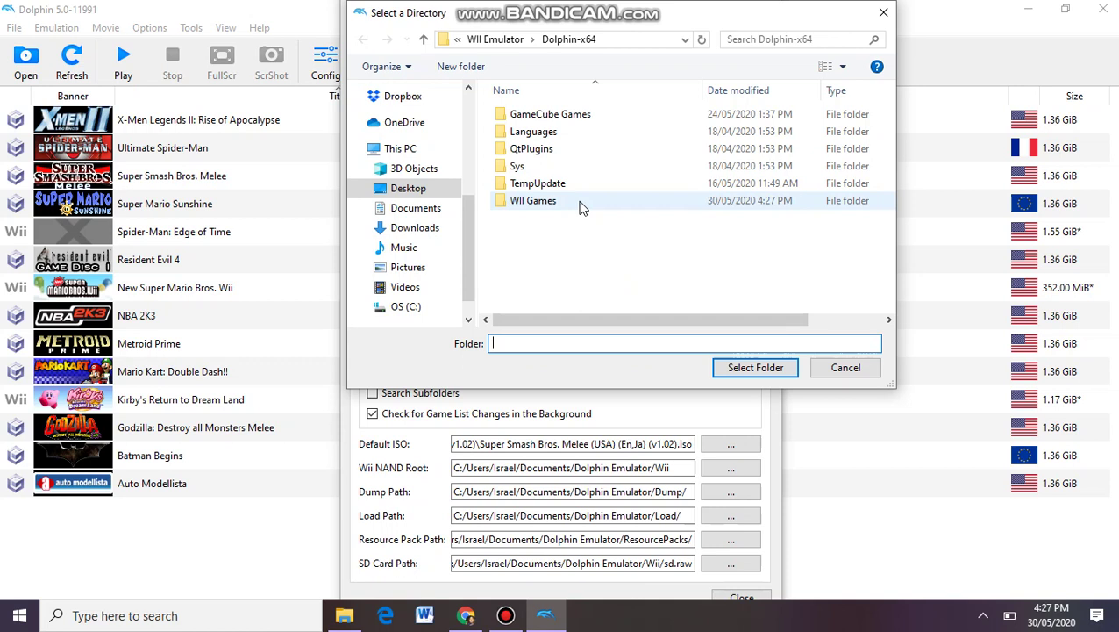
{"action": "left_click", "coordinate": [582, 201]}
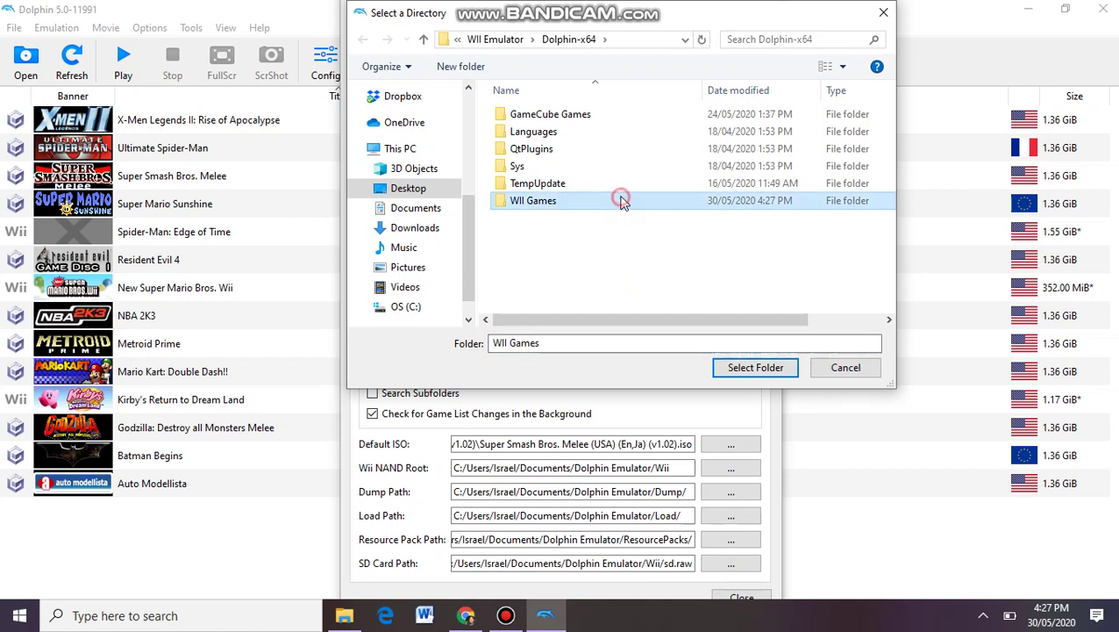
{"action": "double_click", "coordinate": [617, 200]}
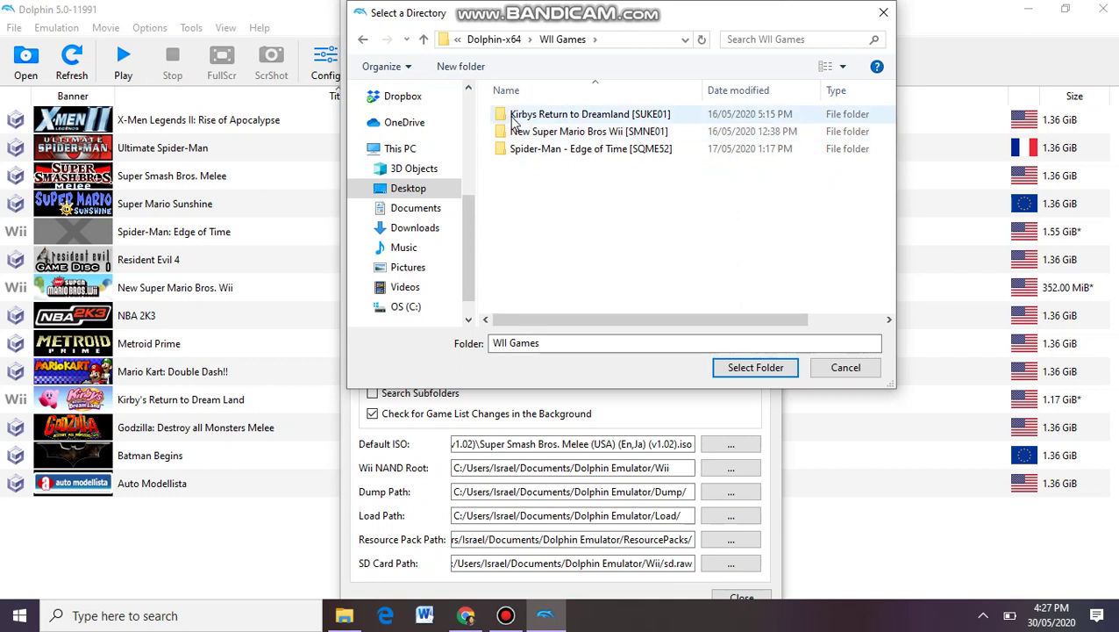
{"action": "left_click", "coordinate": [362, 42]}
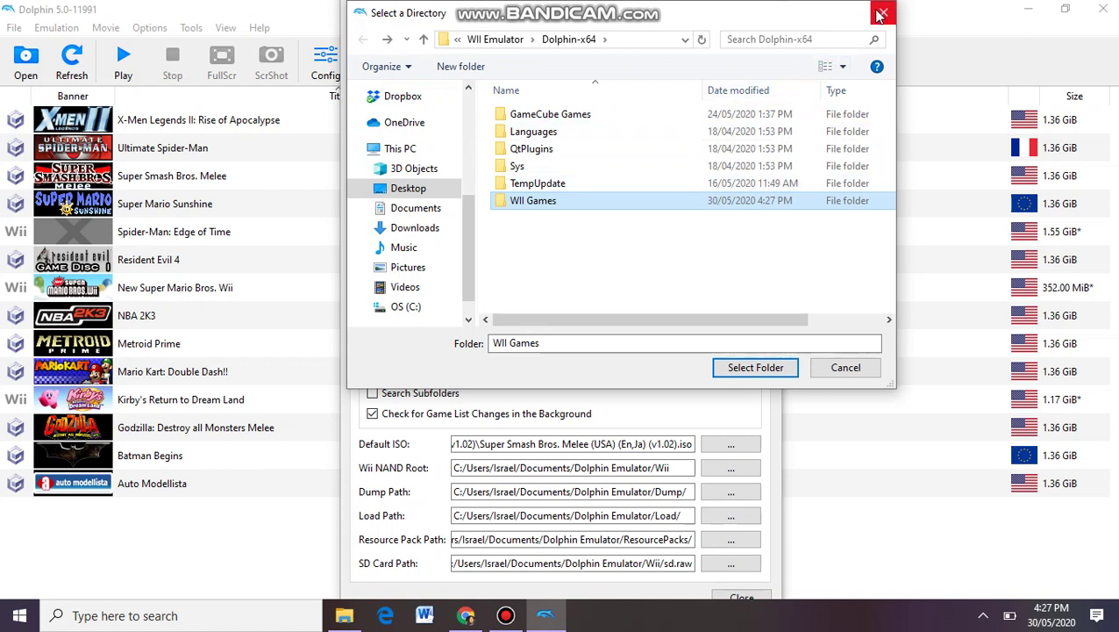
{"action": "double_click", "coordinate": [647, 202]}
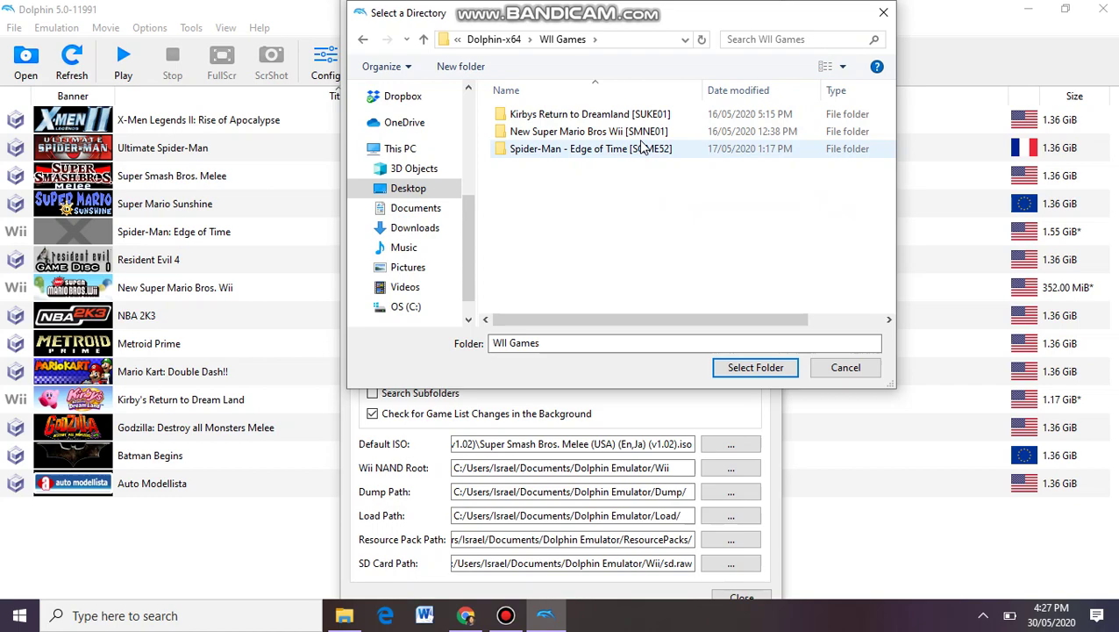
{"action": "left_click", "coordinate": [883, 13]}
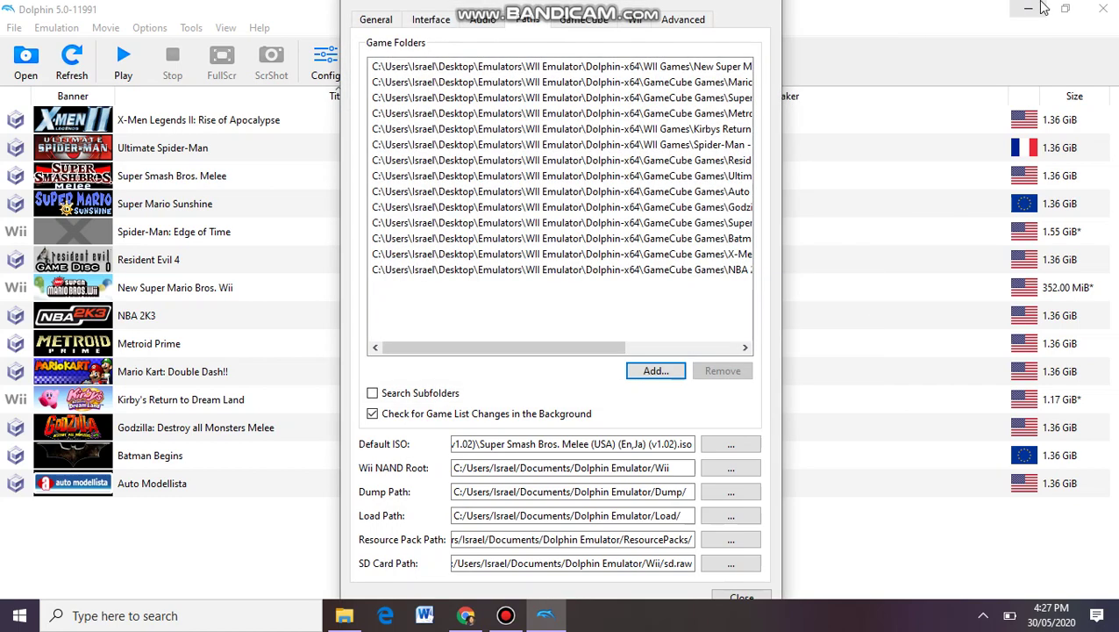
Switch to File Explorer and create a folder named "Super Mario 2" inside WII Games
{"action": "left_click", "coordinate": [1028, 11]}
{"action": "left_click", "coordinate": [346, 616]}
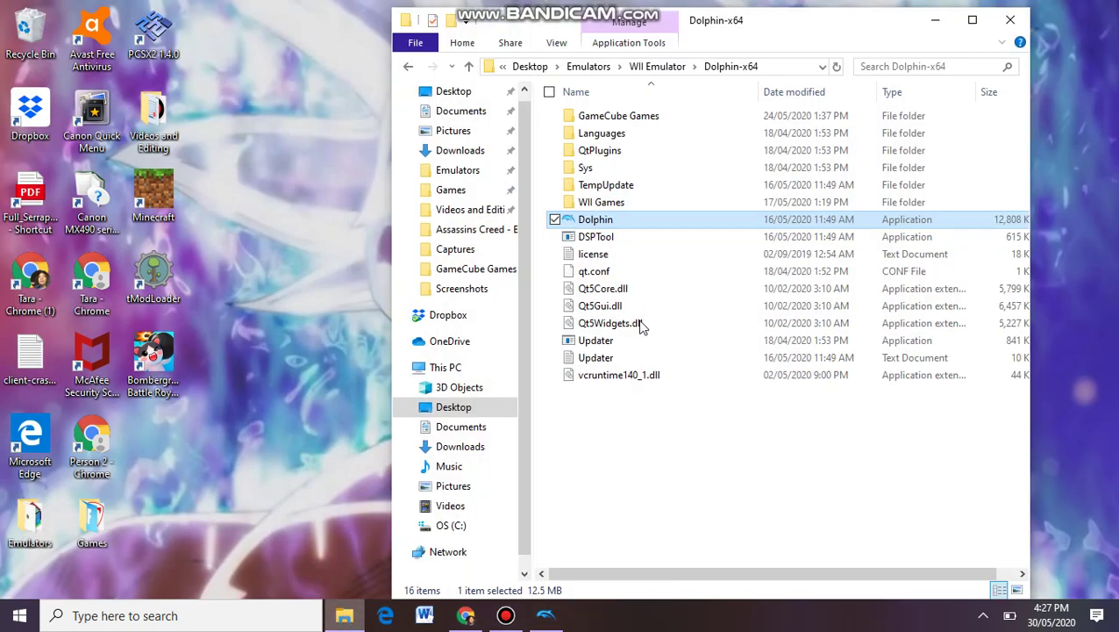
{"action": "double_click", "coordinate": [622, 202]}
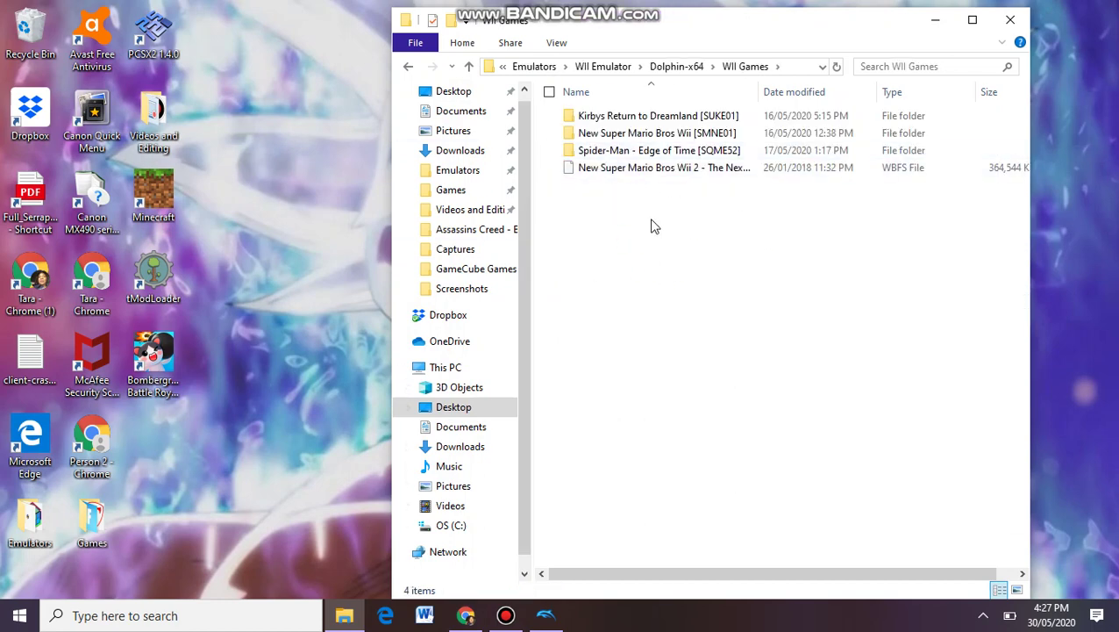
{"action": "right_click", "coordinate": [651, 226]}
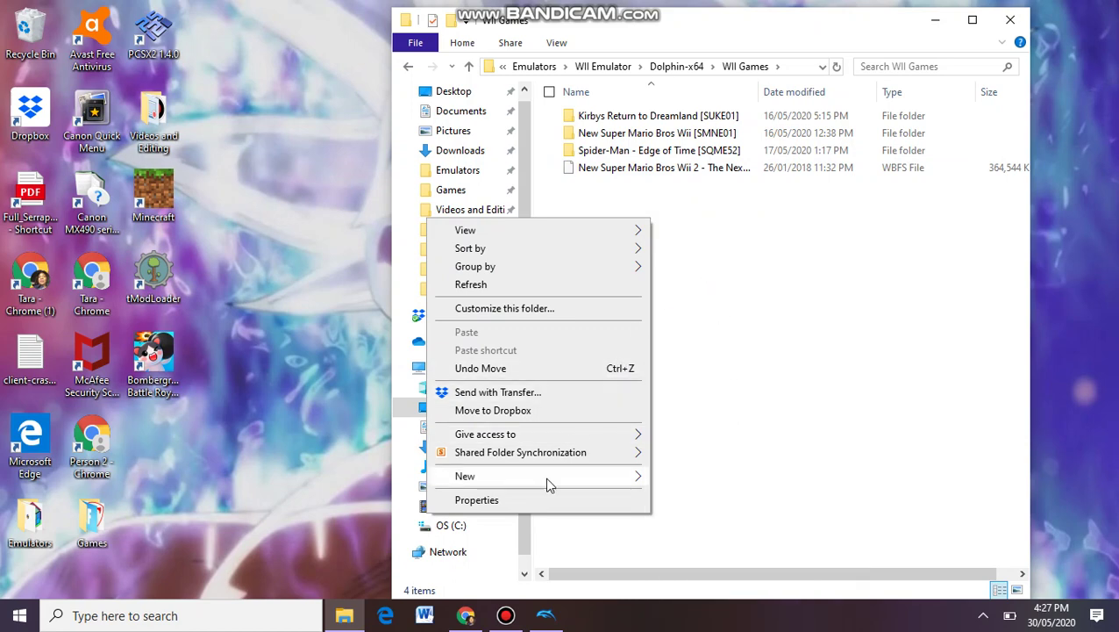
{"action": "mouse_move", "coordinate": [544, 476]}
{"action": "left_click", "coordinate": [706, 481]}
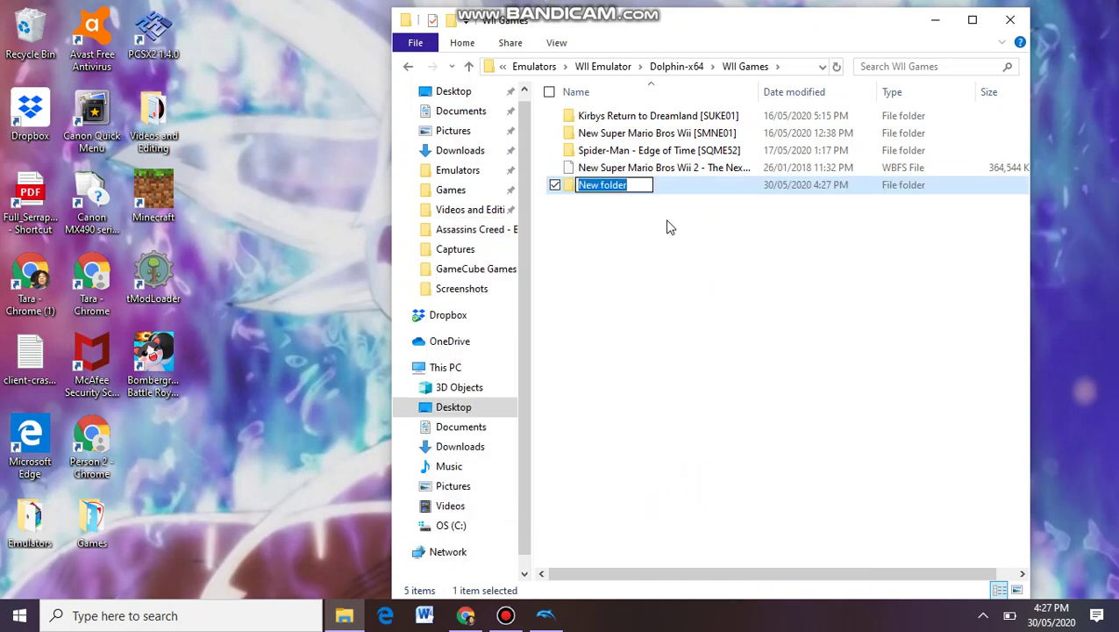
{"action": "key", "text": "BackSpace"}
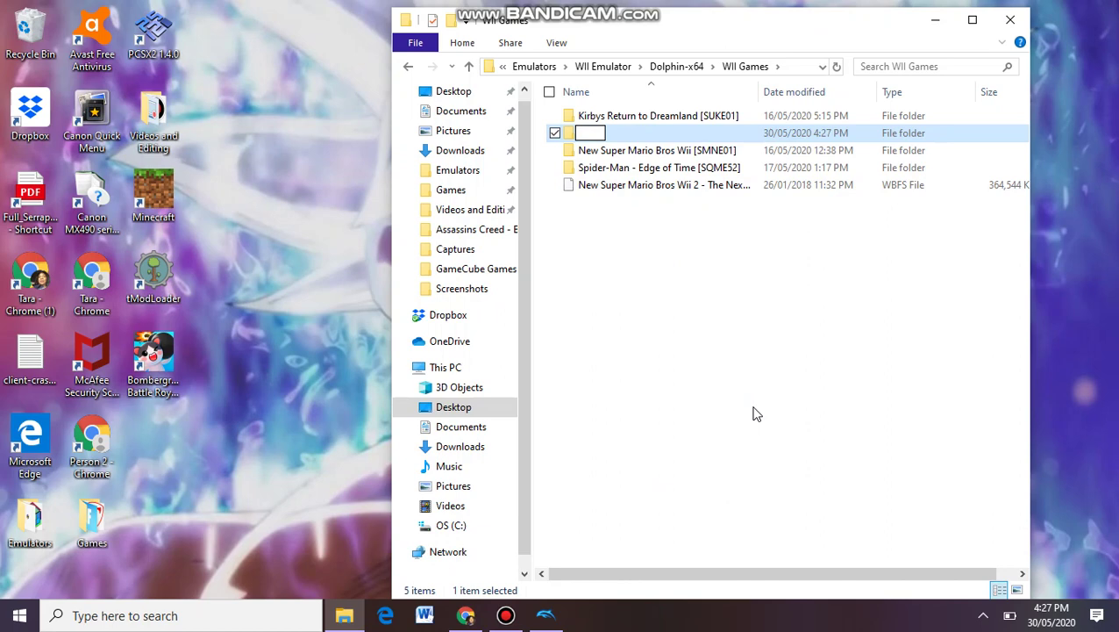
{"action": "type", "text": "Super Mari"}
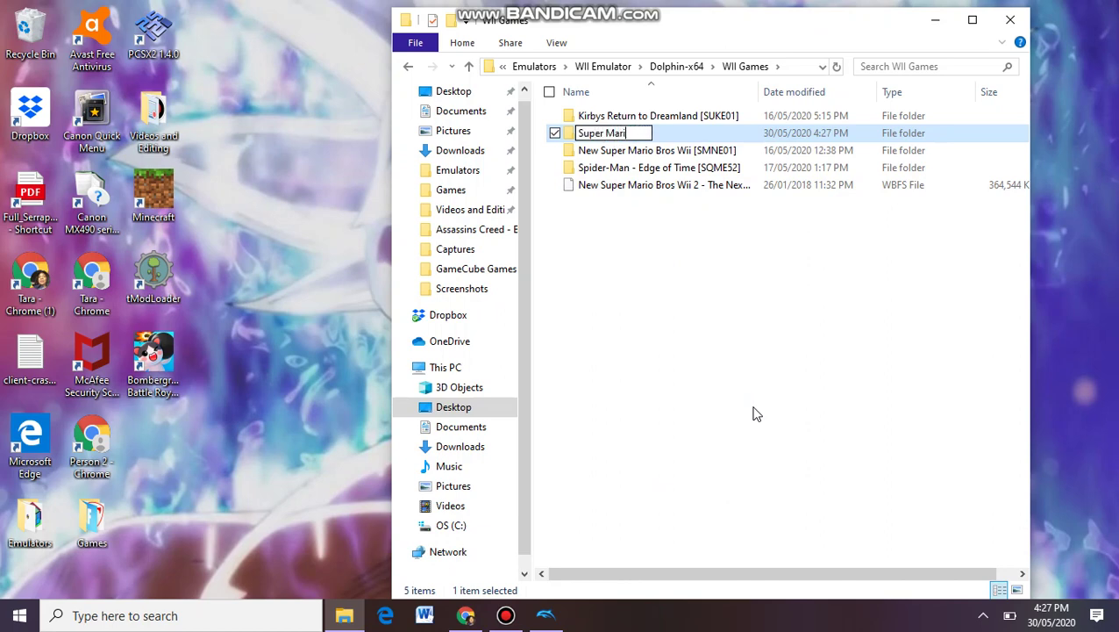
{"action": "type", "text": "o 2"}
{"action": "key", "text": "Return"}
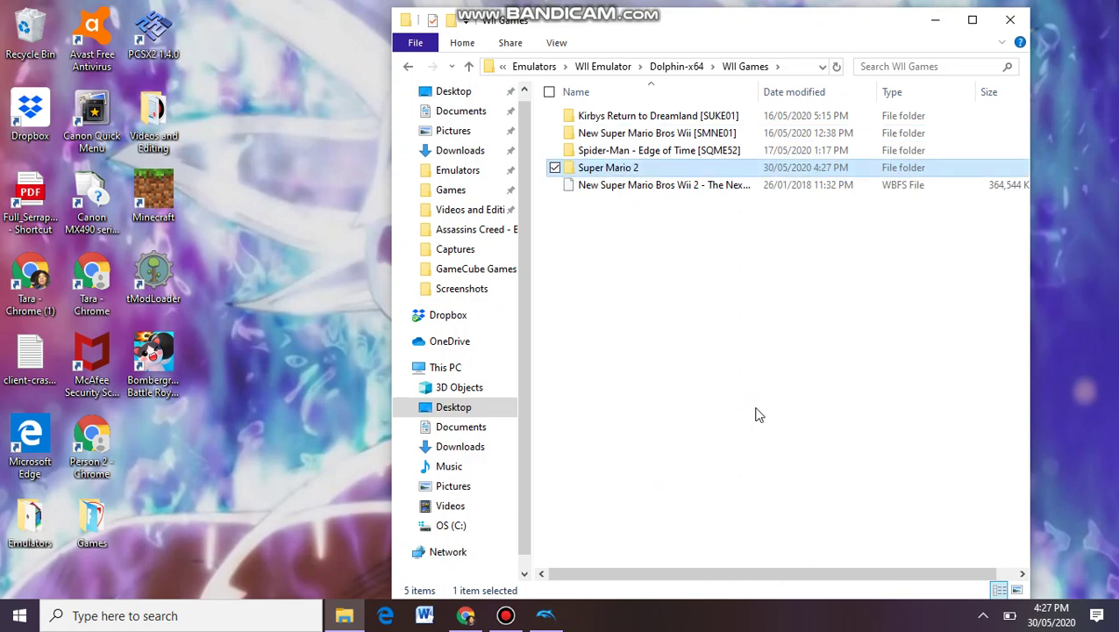
Move the New Super Mario Bros Wii 2 WBFS file into the Super Mario 2 folder and dismiss the file window
{"action": "left_click", "coordinate": [627, 187]}
{"action": "left_click_drag", "start_coordinate": [626, 187], "coordinate": [616, 167]}
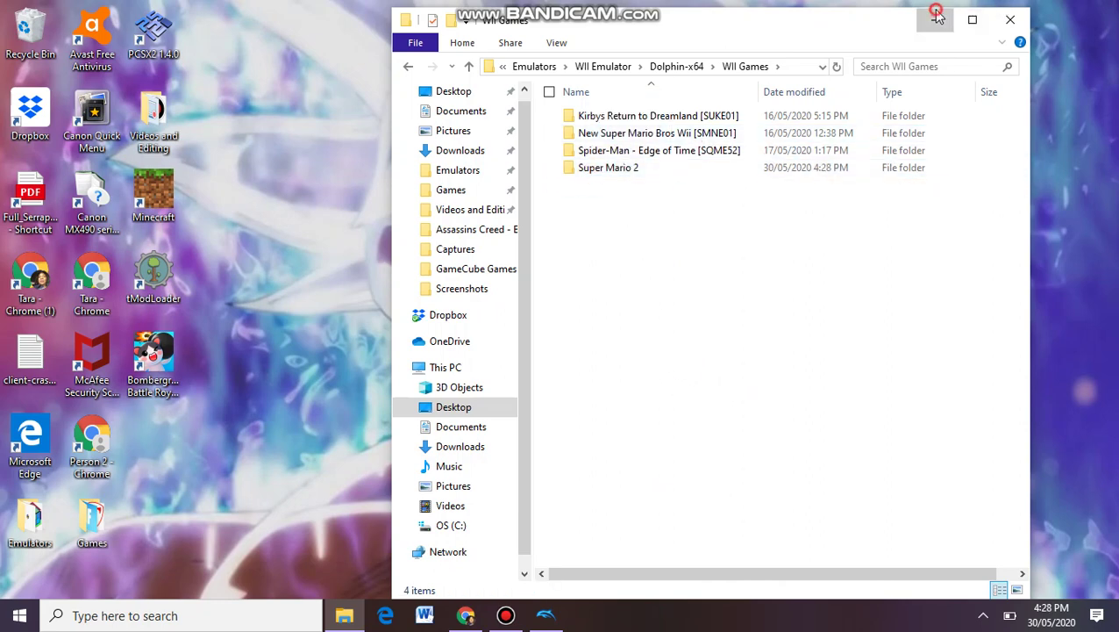
{"action": "left_click", "coordinate": [1010, 17]}
Switch to Dolphin, add the Super Mario 2 folder inside WII Games to the game folders, and close the configuration
{"action": "left_click", "coordinate": [544, 615]}
{"action": "left_click", "coordinate": [656, 370]}
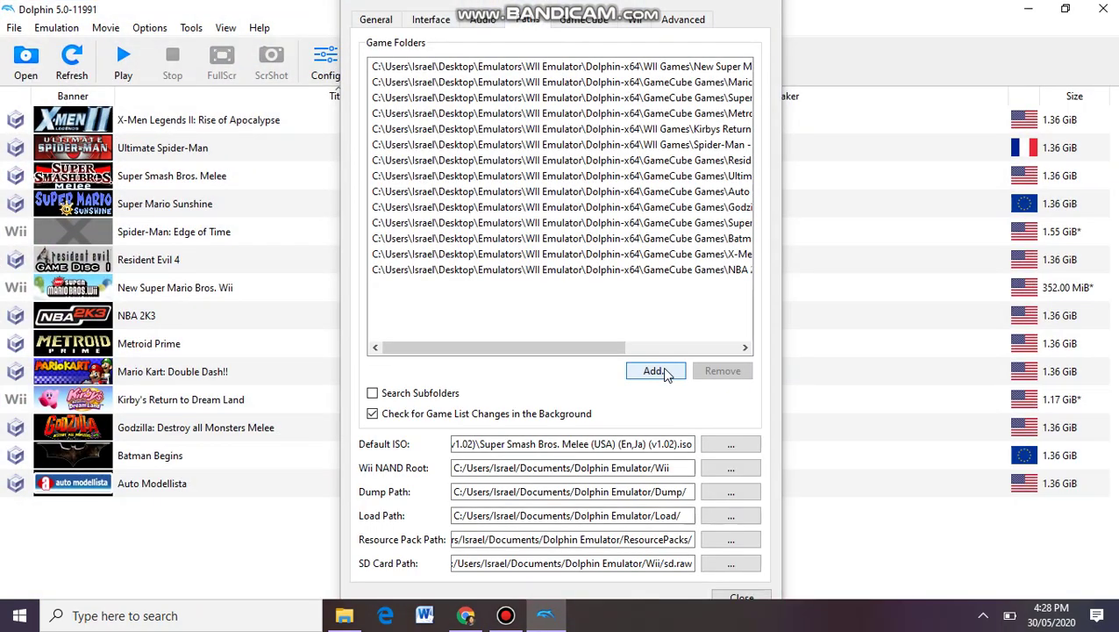
{"action": "double_click", "coordinate": [518, 201]}
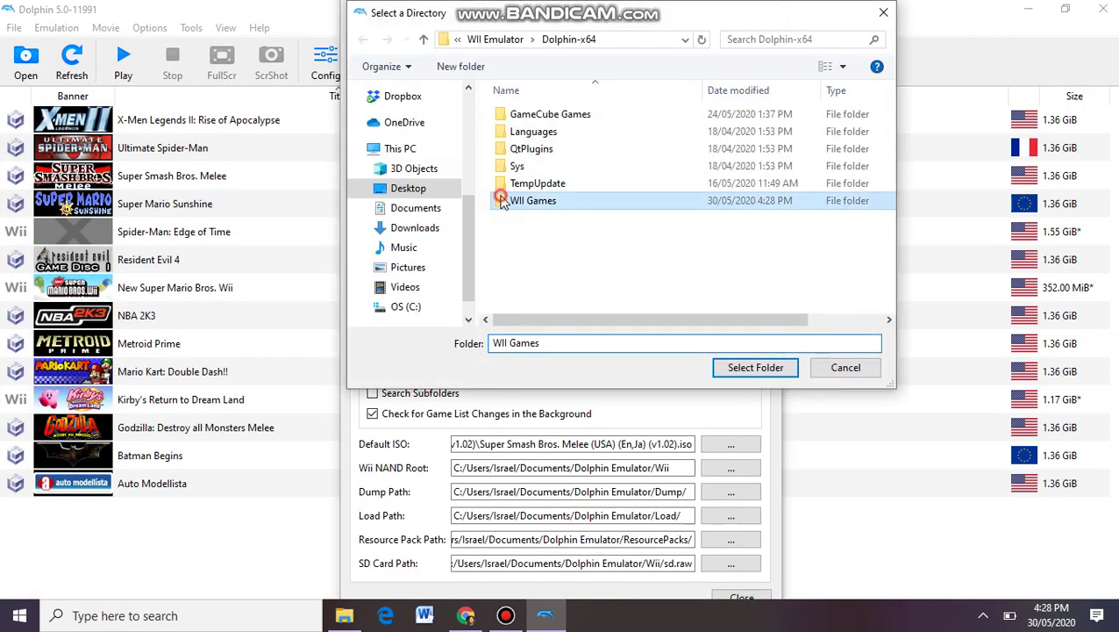
{"action": "left_click", "coordinate": [555, 168]}
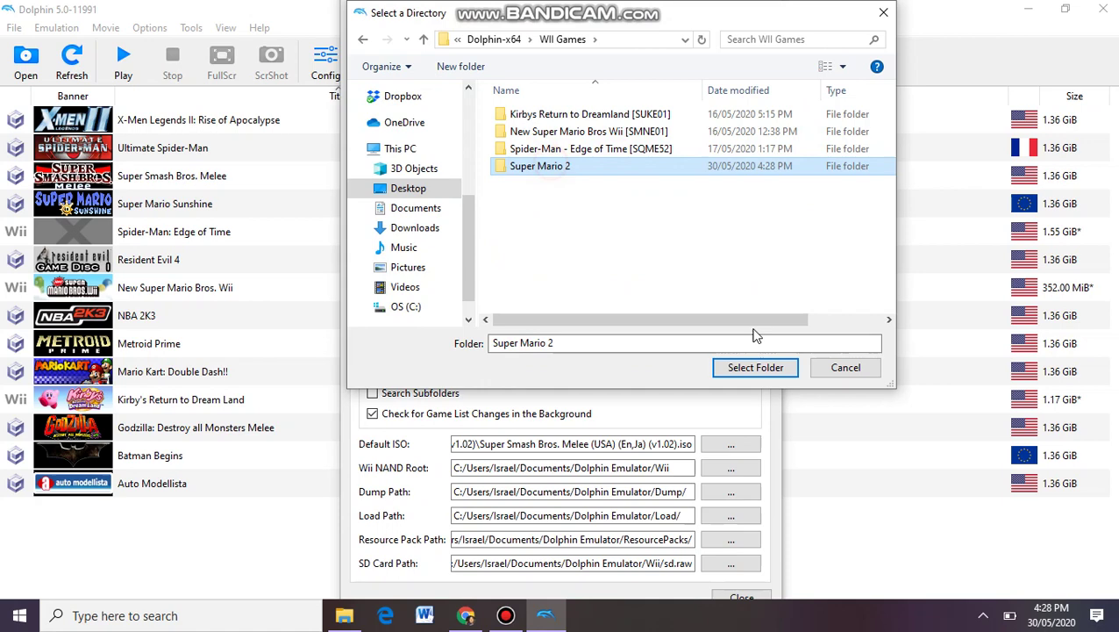
{"action": "left_click", "coordinate": [755, 368]}
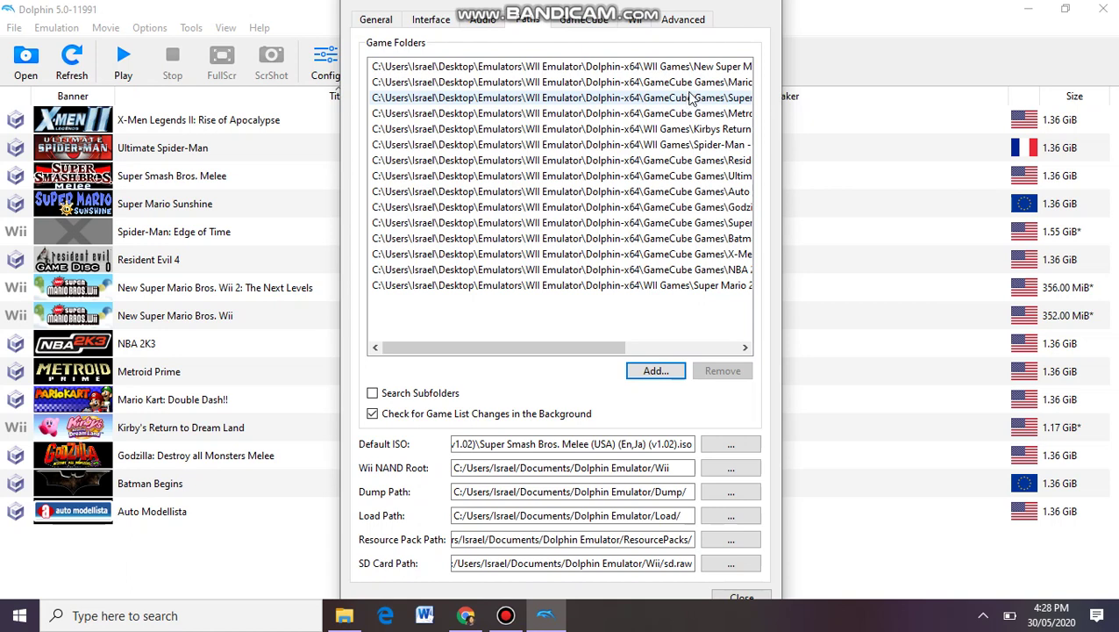
{"action": "left_click", "coordinate": [723, 595]}
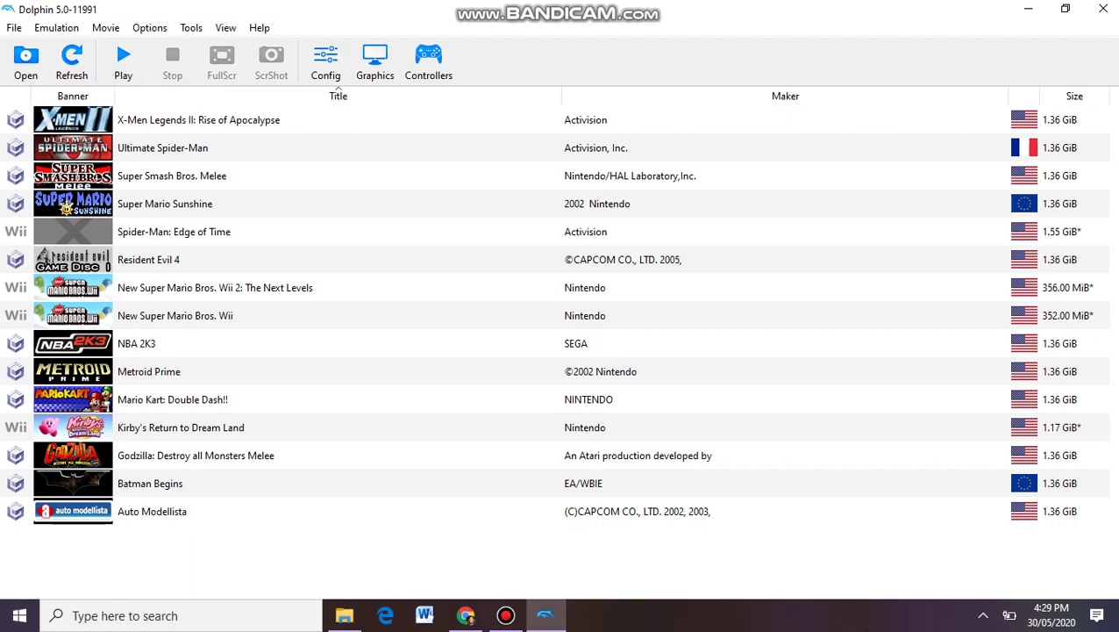
{"action": "left_click", "coordinate": [509, 614]}
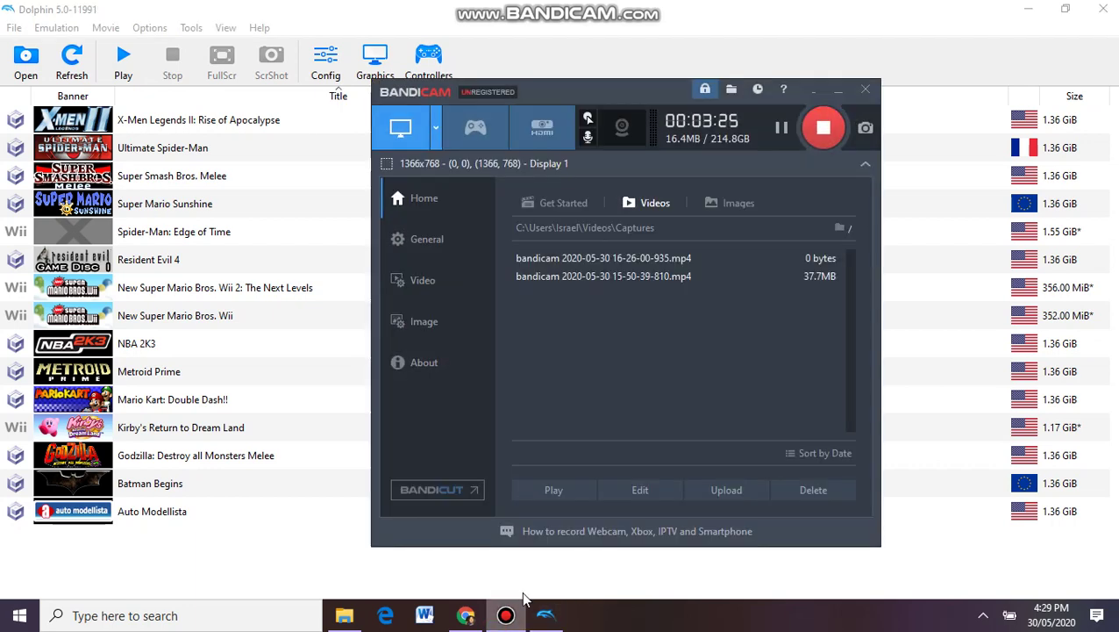